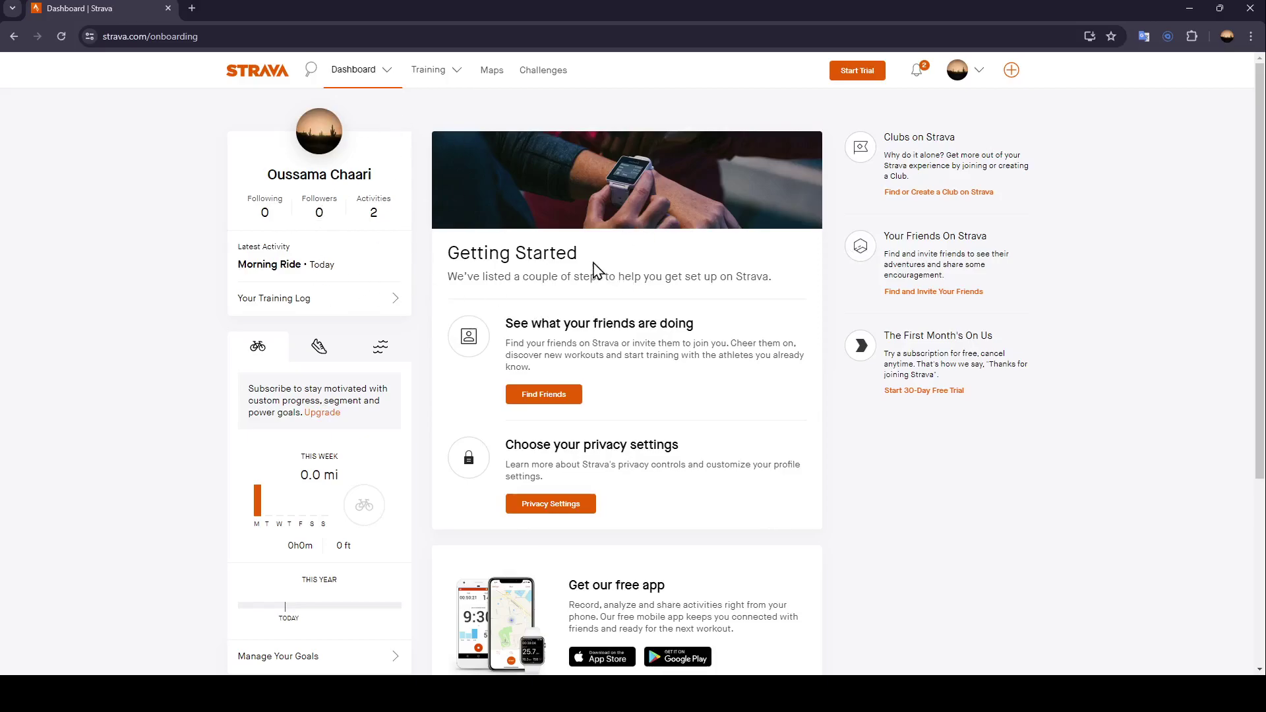
Open My Activities, check Morning Ride's distance and elevation, and briefly view its share options.
{"action": "mouse_move", "coordinate": [327, 184]}
{"action": "left_mouse_down"}
{"action": "mouse_move", "coordinate": [407, 171]}
{"action": "mouse_move", "coordinate": [325, 185]}
{"action": "left_mouse_up"}
{"action": "left_click", "coordinate": [375, 215]}
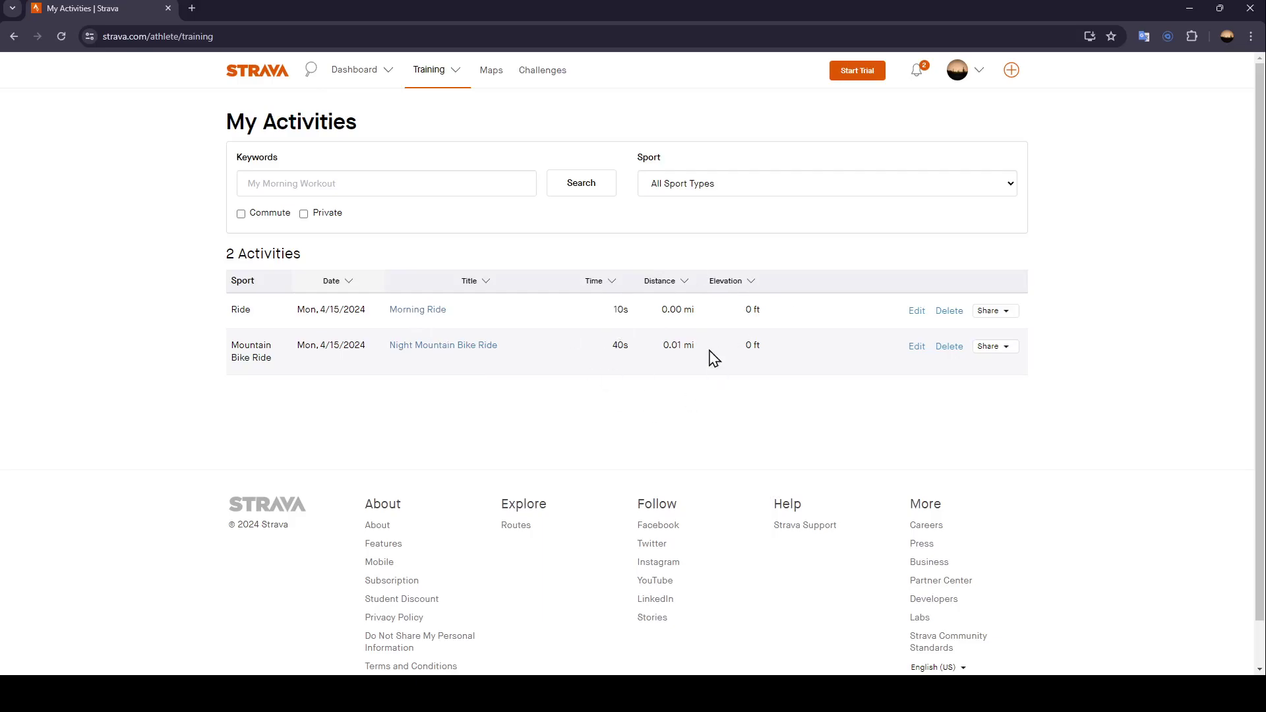
{"action": "double_click", "coordinate": [671, 310]}
{"action": "triple_click", "coordinate": [753, 310]}
{"action": "left_click", "coordinate": [1004, 313]}
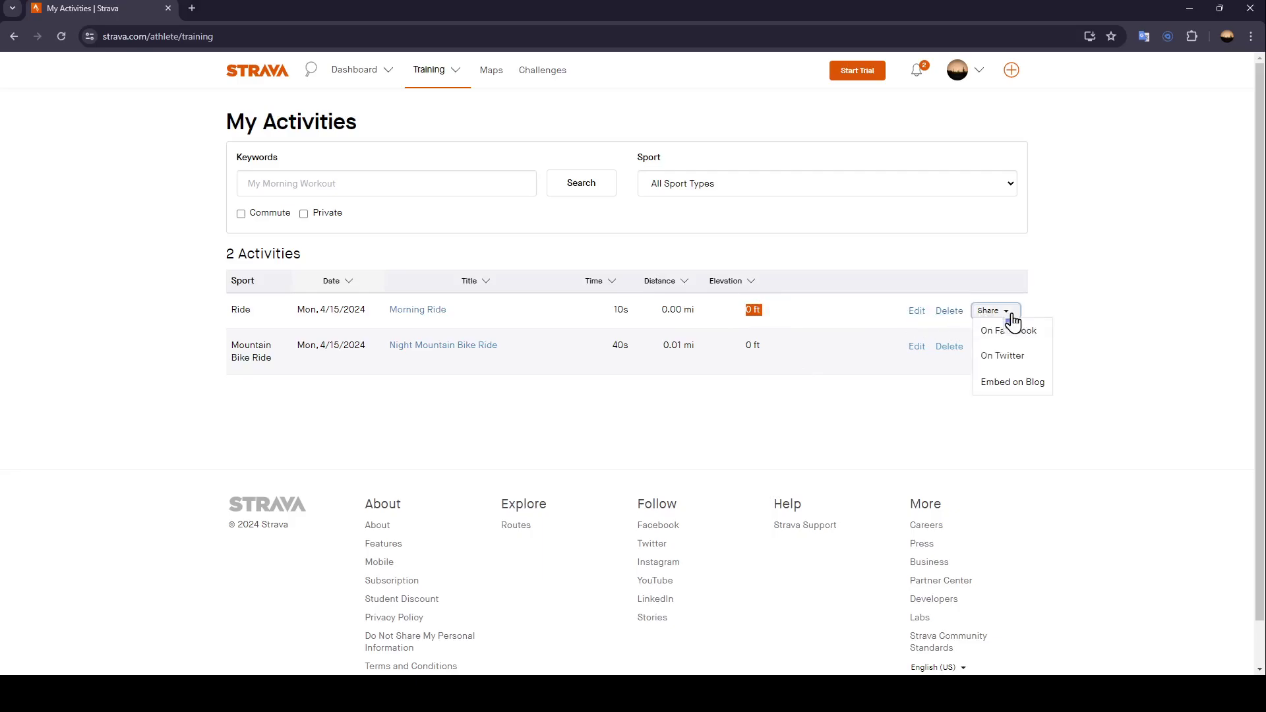
{"action": "left_click", "coordinate": [1078, 351]}
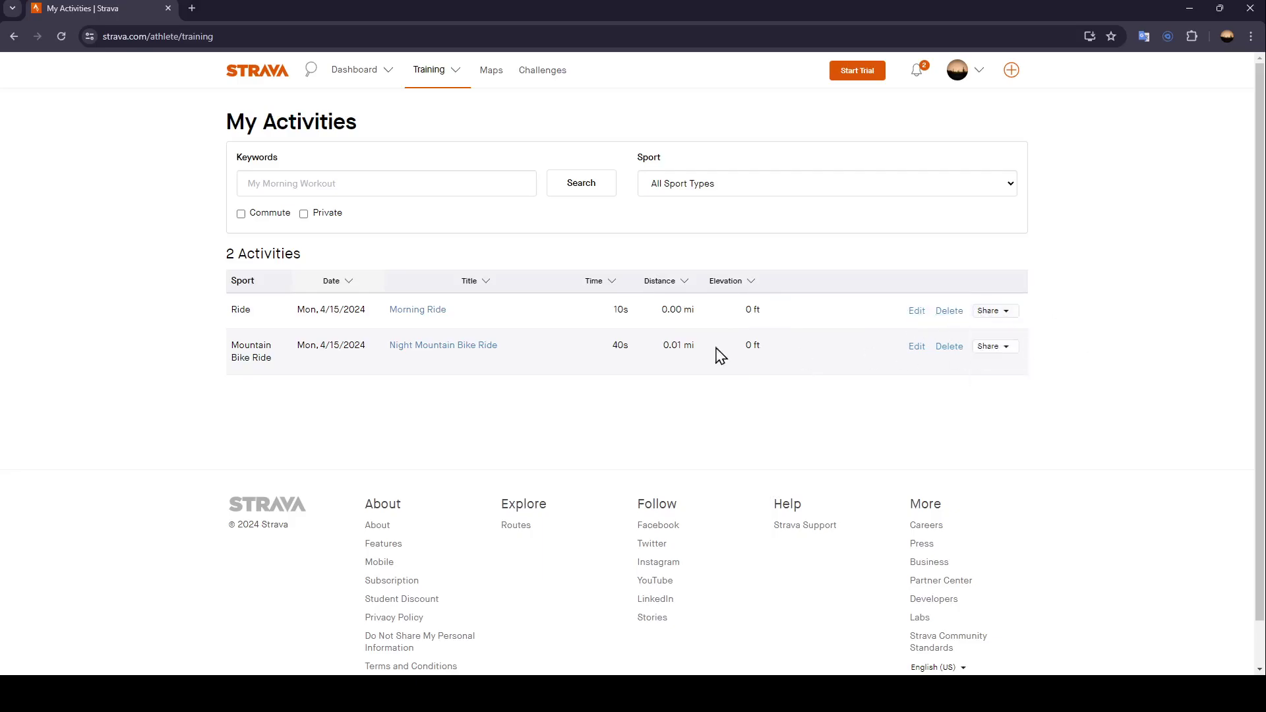
Open Morning Ride, dismiss the add-videos tip, and glance at Analysis before returning to Overview.
{"action": "left_click", "coordinate": [418, 315]}
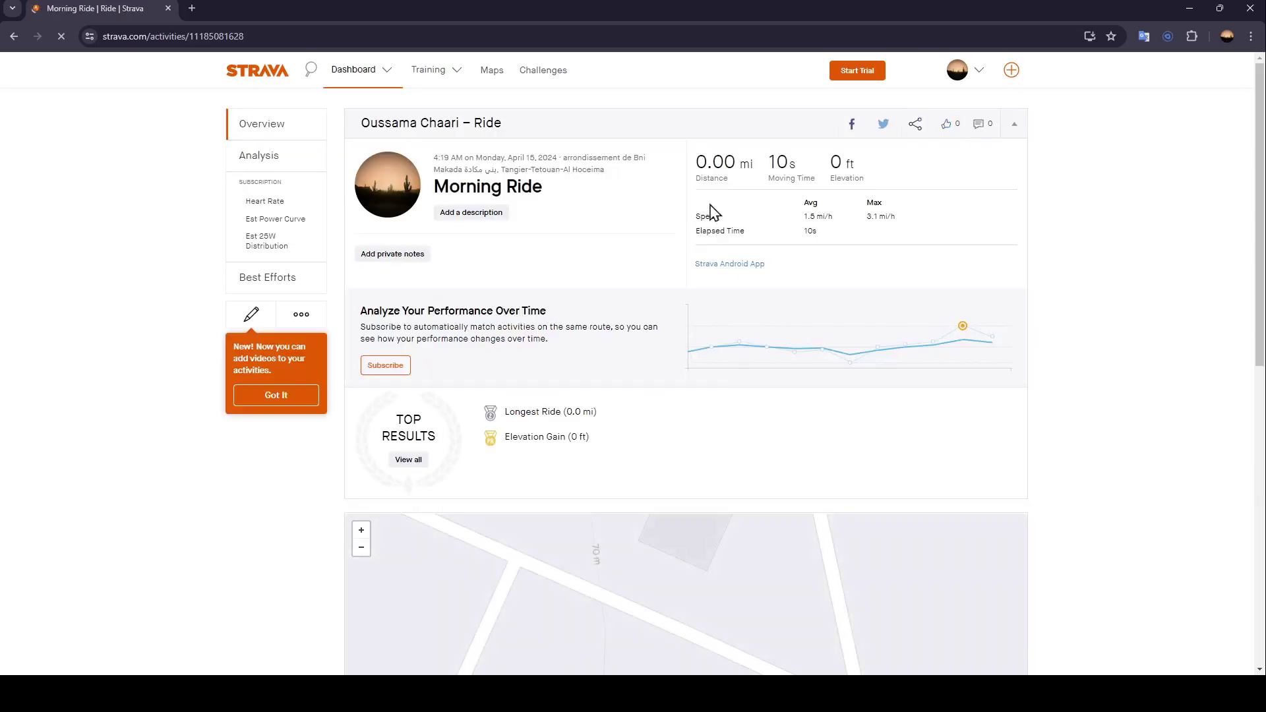
{"action": "middle_click", "coordinate": [1072, 266]}
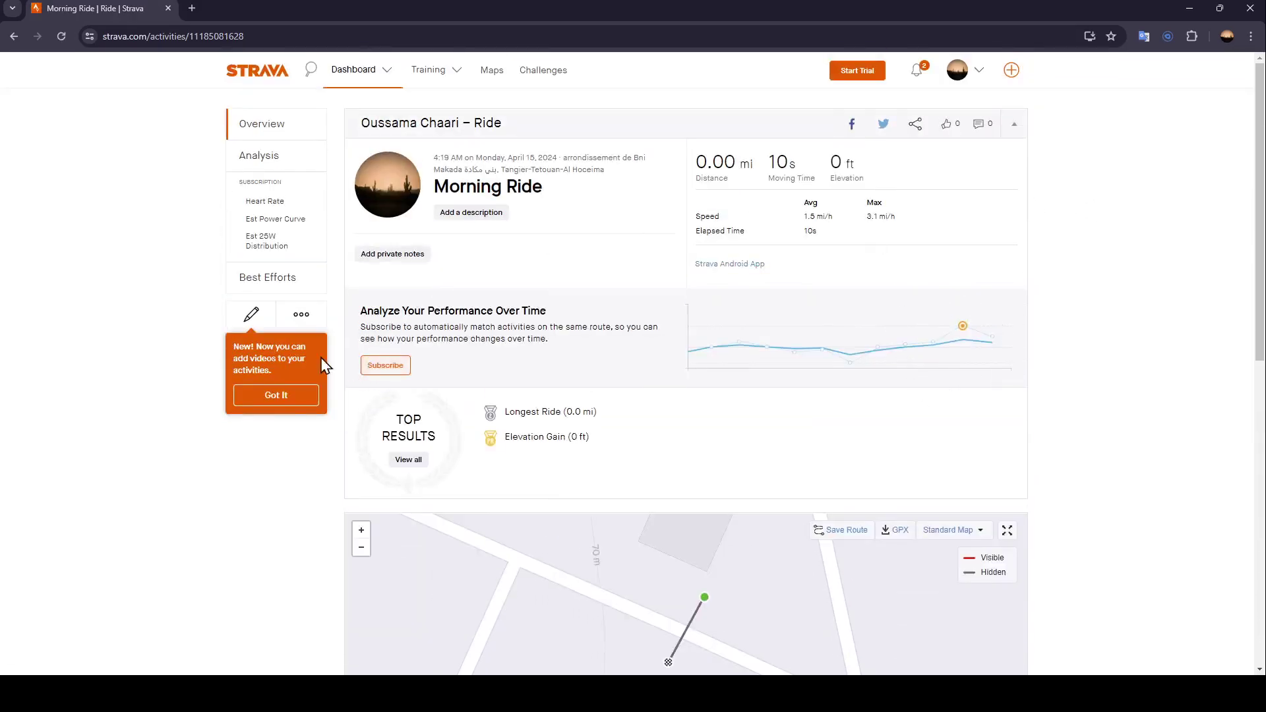
{"action": "left_click", "coordinate": [301, 322]}
{"action": "left_click", "coordinate": [215, 316]}
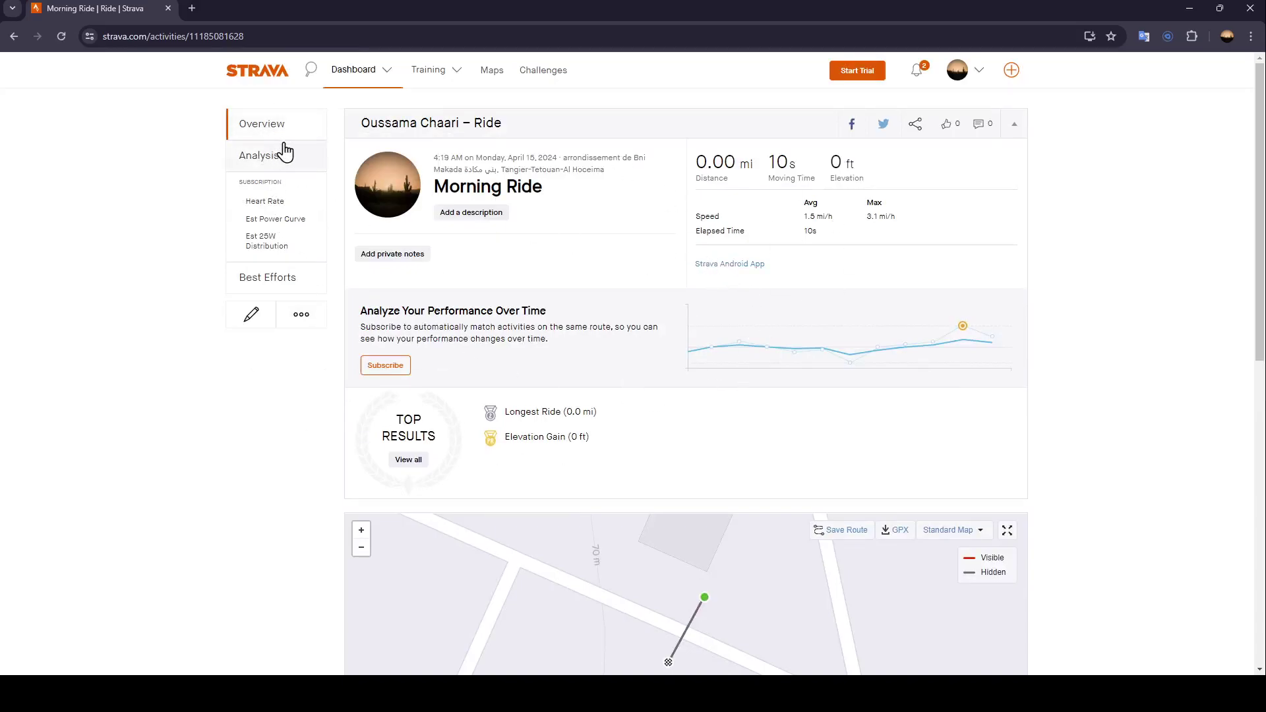
{"action": "left_click", "coordinate": [268, 159]}
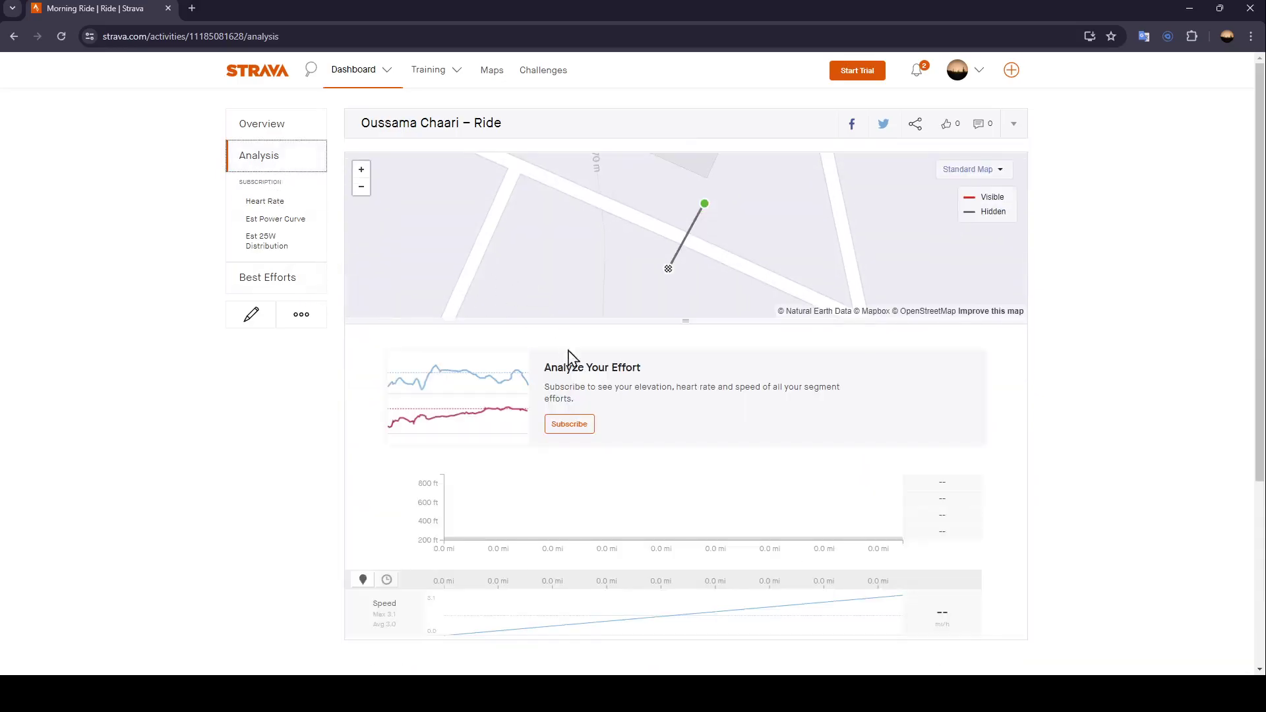
{"action": "left_click", "coordinate": [282, 141]}
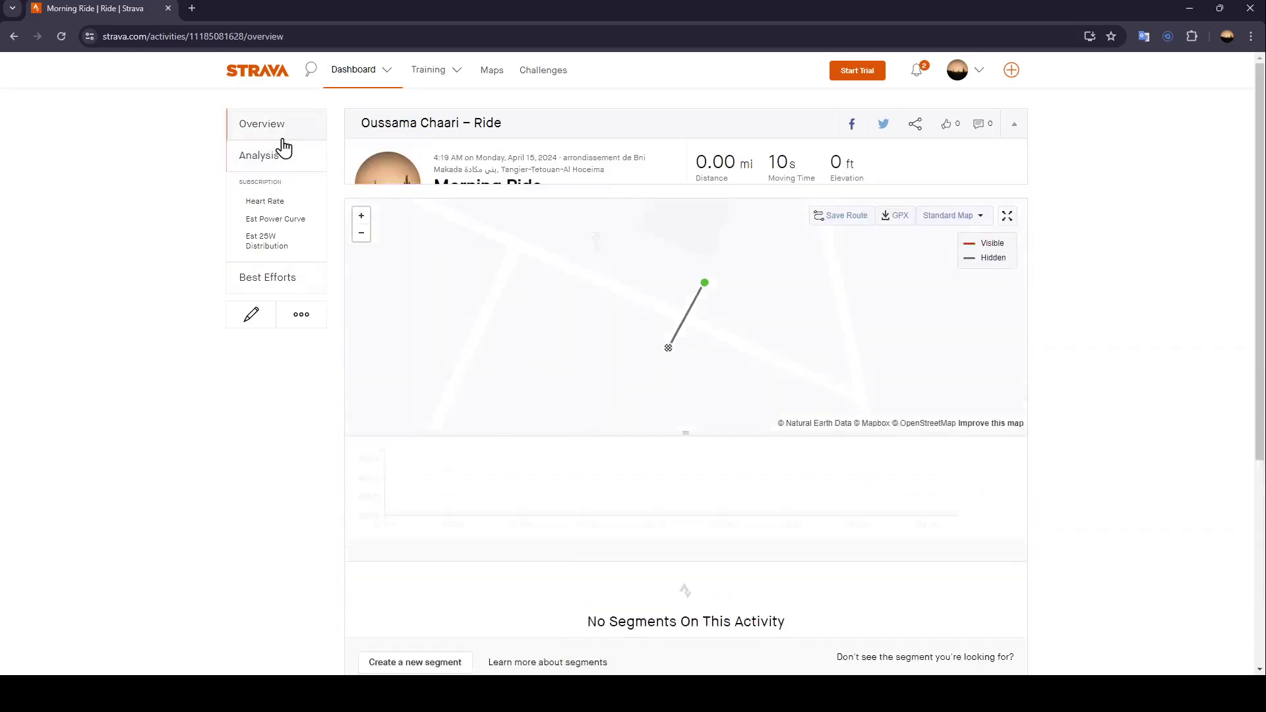
{"action": "mouse_move", "coordinate": [1260, 209]}
{"action": "left_mouse_down"}
{"action": "mouse_move", "coordinate": [1263, 424]}
{"action": "mouse_move", "coordinate": [1089, 105]}
{"action": "left_mouse_up"}
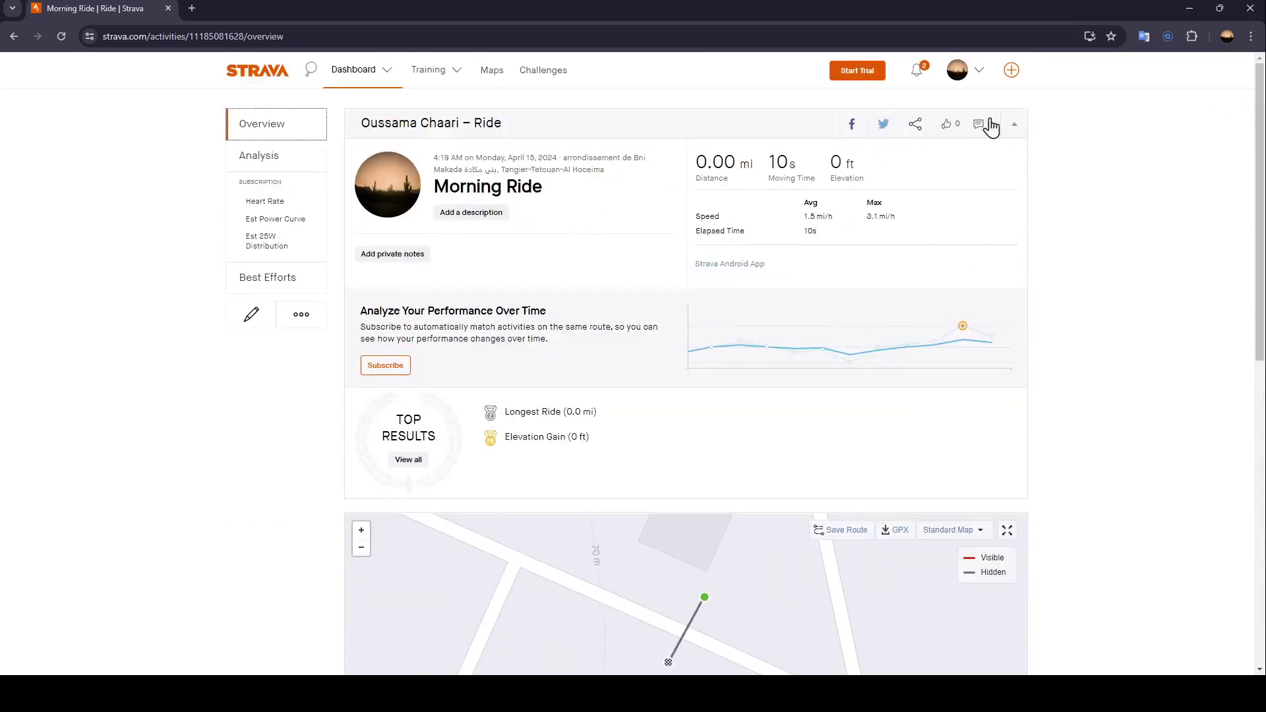
{"action": "left_click", "coordinate": [914, 124]}
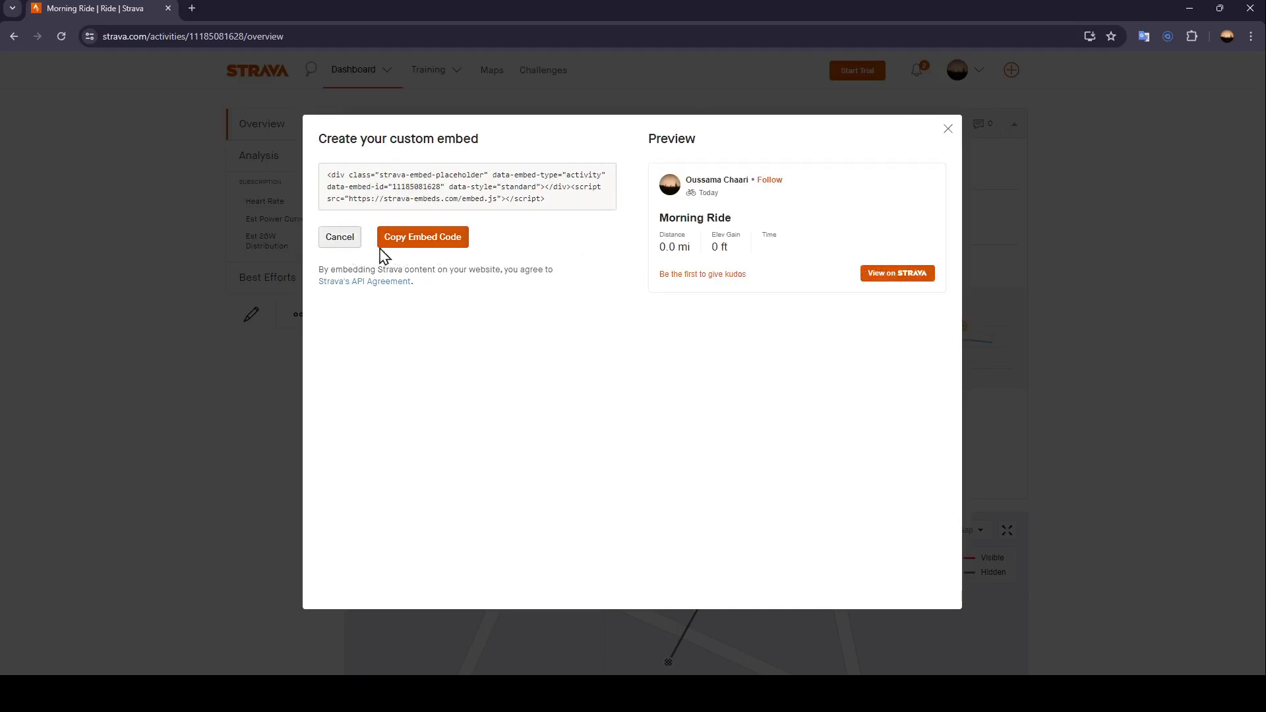
{"action": "left_click", "coordinate": [416, 241]}
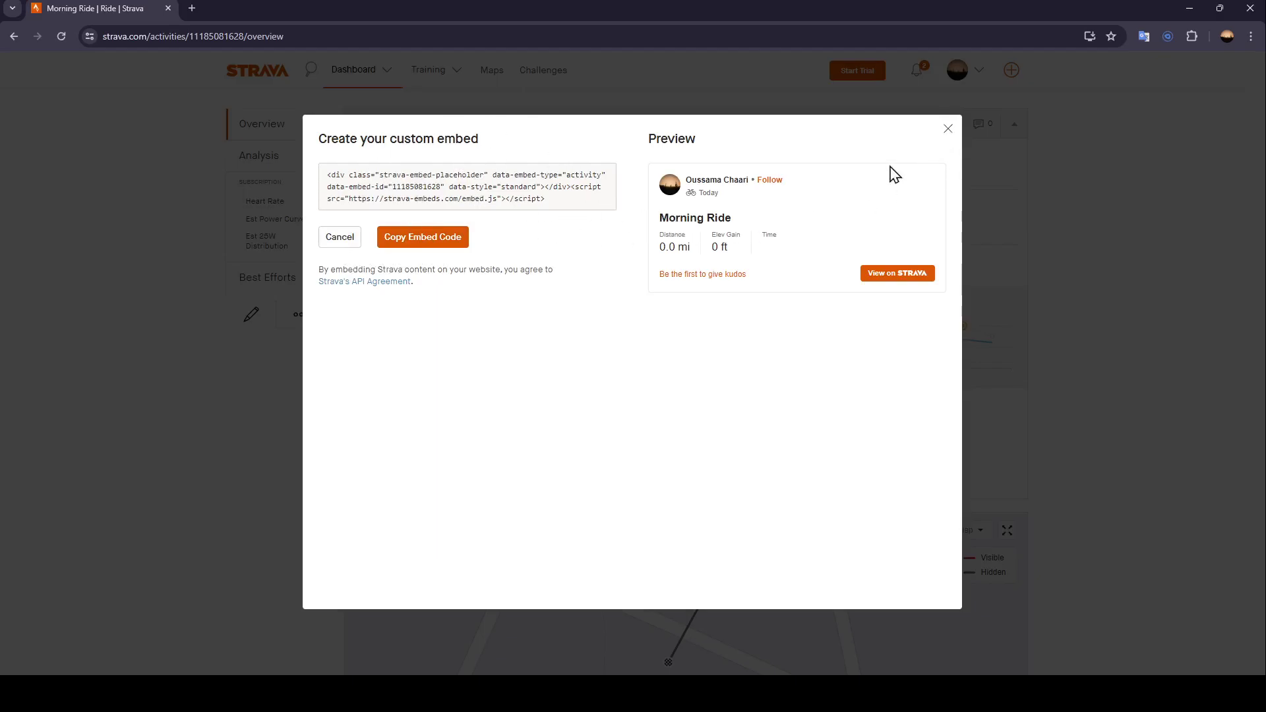
{"action": "left_click", "coordinate": [946, 130]}
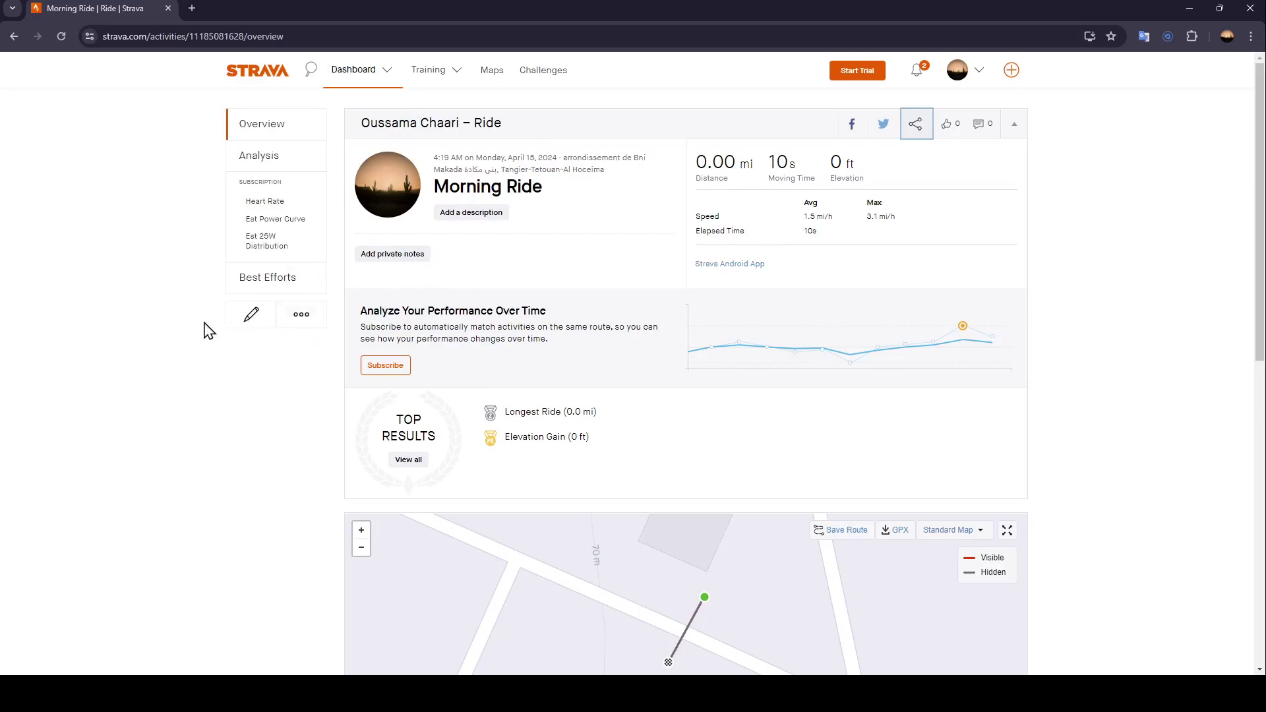
Open Morning Ride's more-actions menu with its crop, split, export and delete options.
{"action": "left_click", "coordinate": [299, 330]}
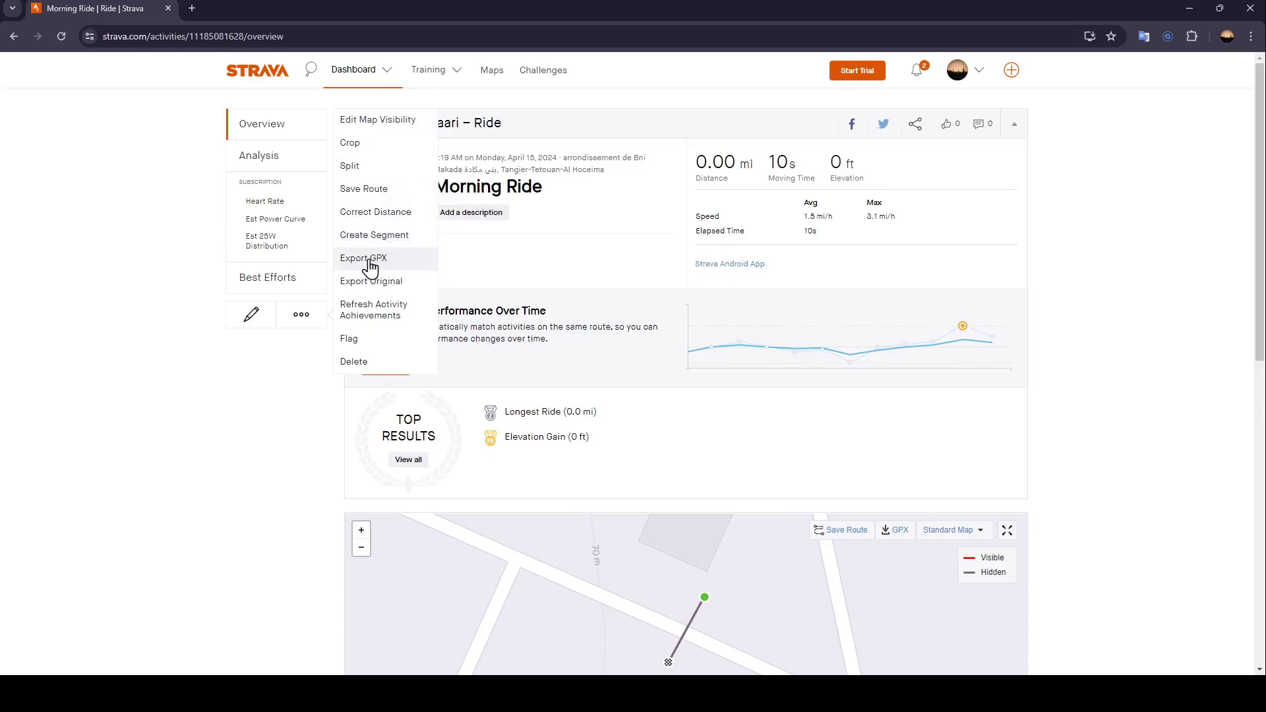
{"action": "left_click", "coordinate": [367, 259]}
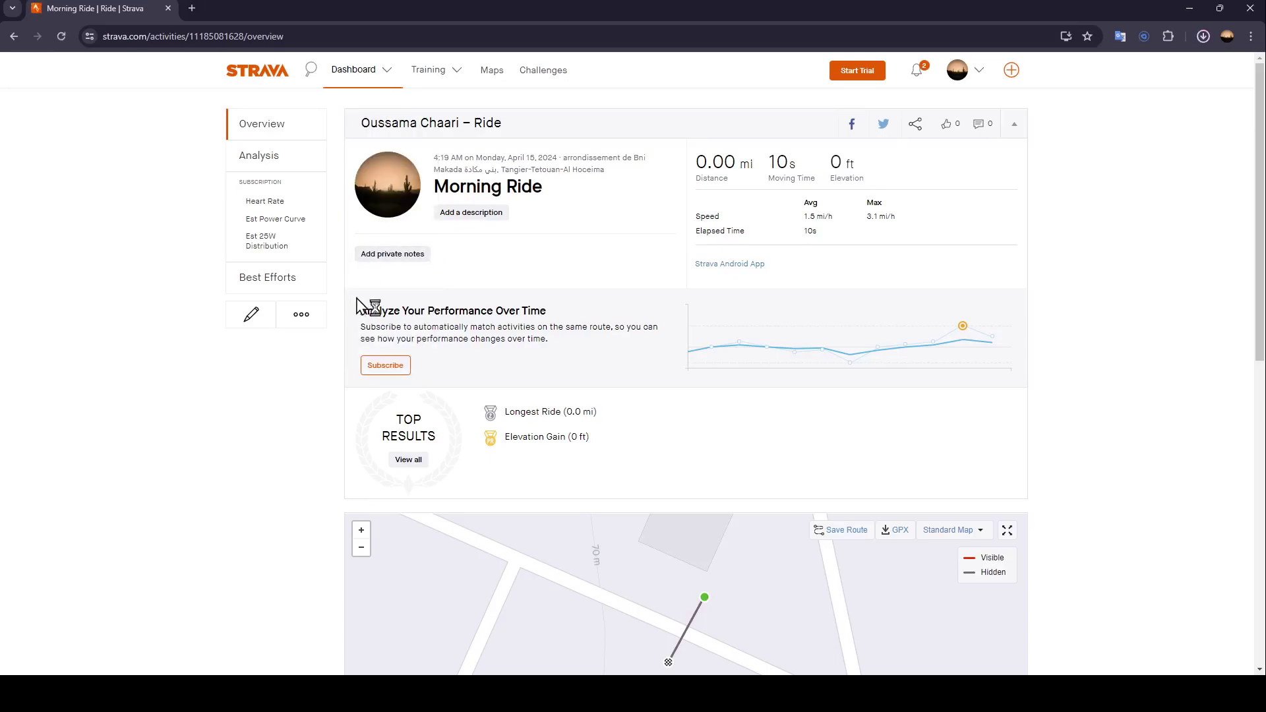